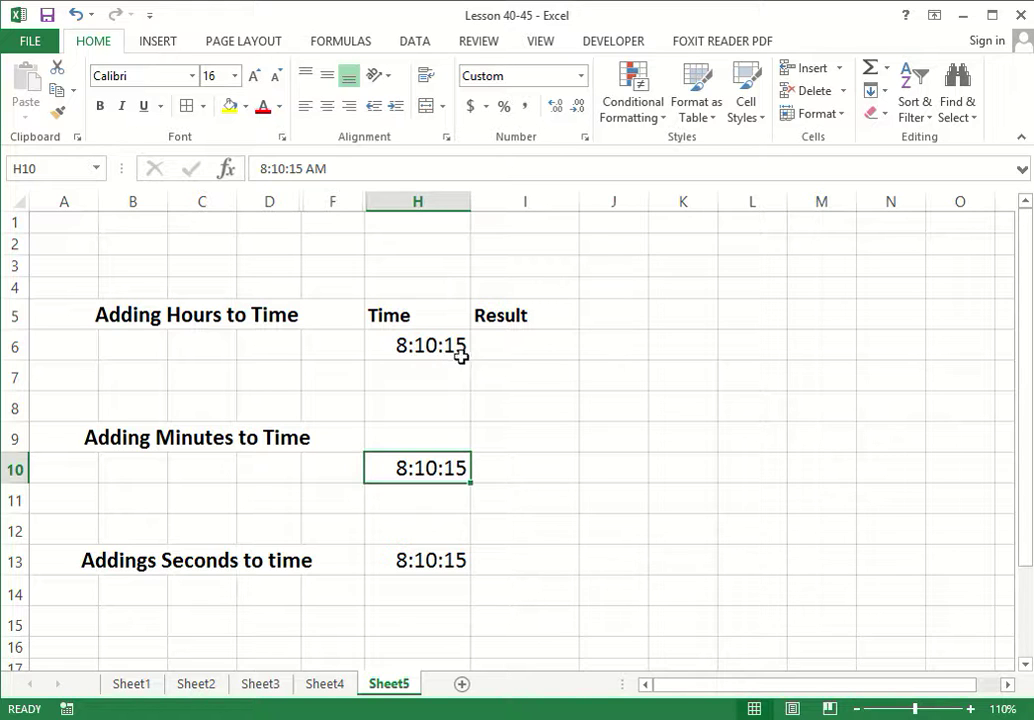
Enter =H6+TIME(2,0,0) in I6 so it shows 10:10:15
left_click(509, 352)
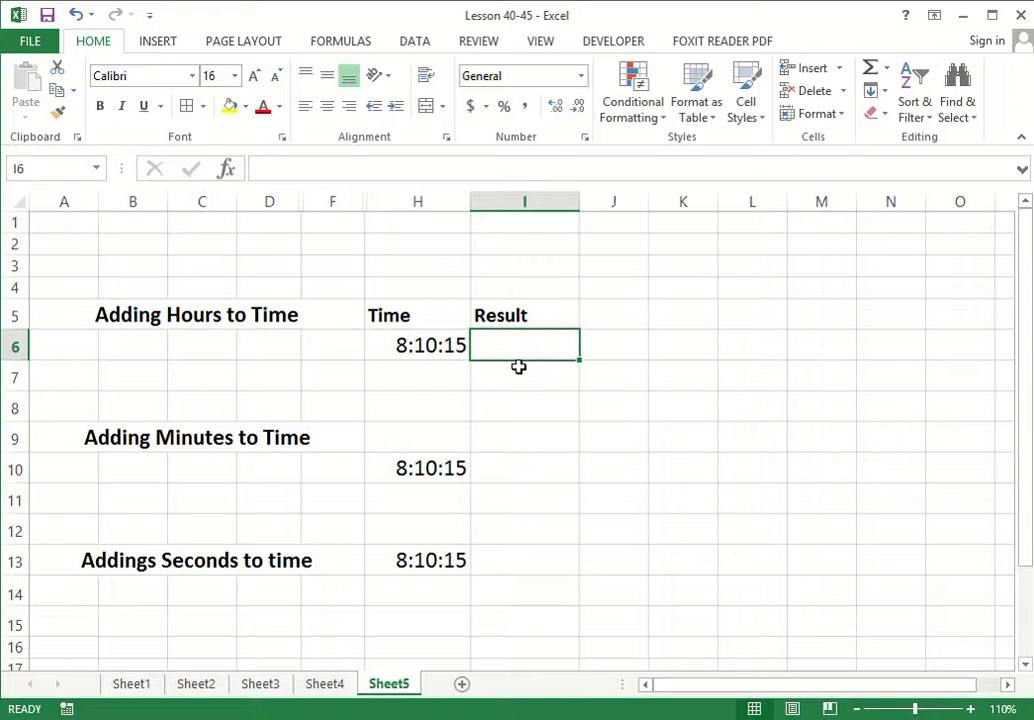
type("=")
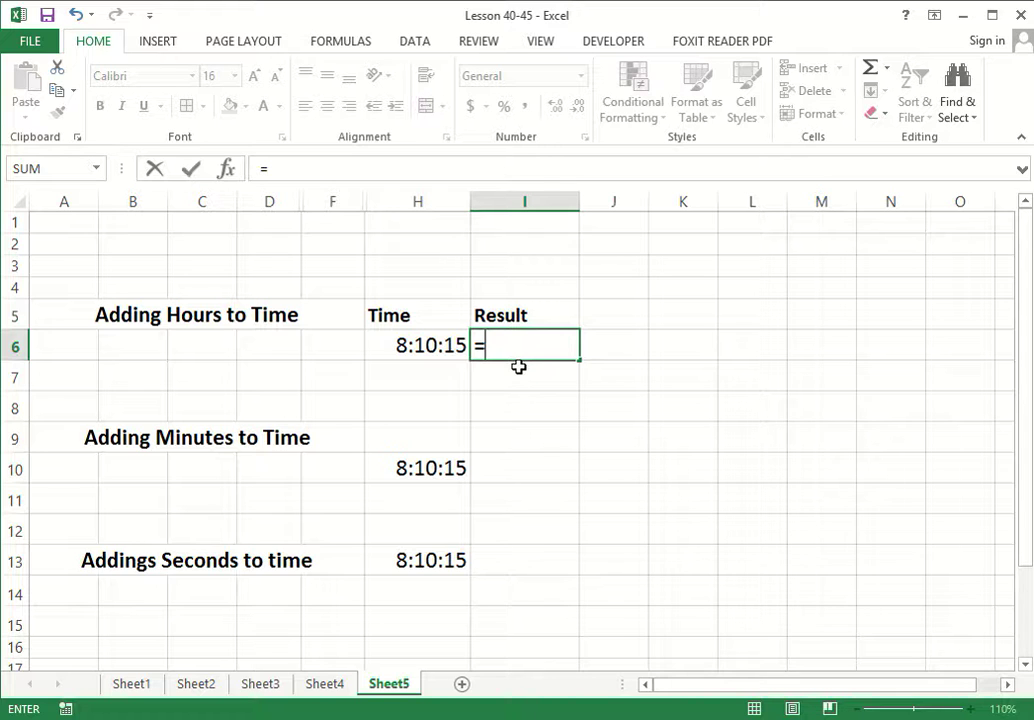
left_click(431, 346)
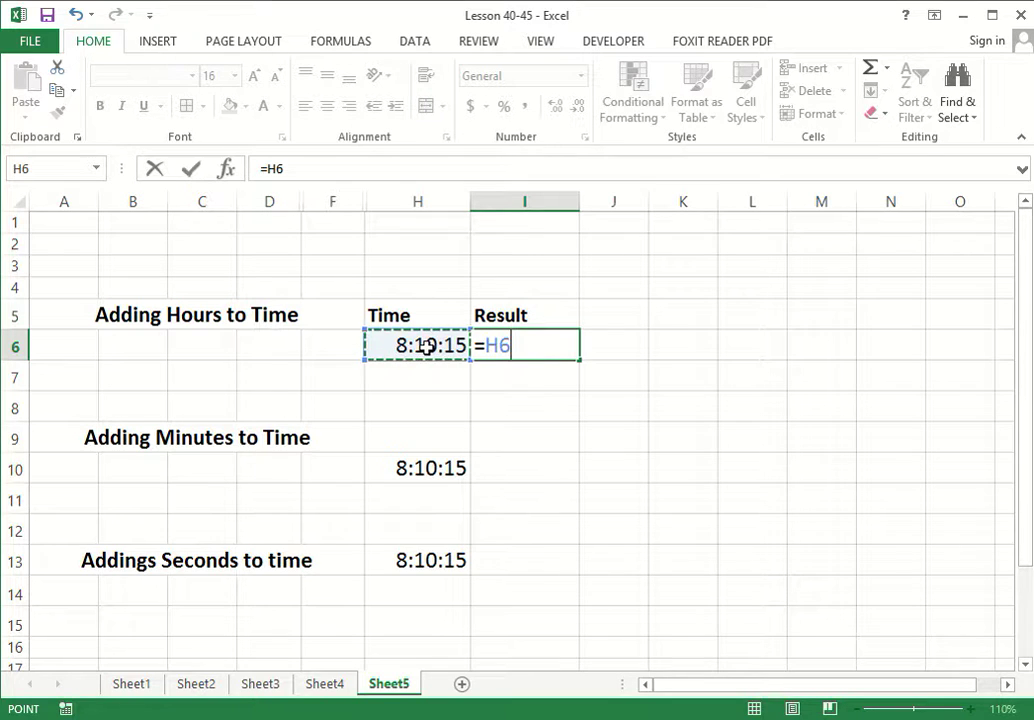
type("+")
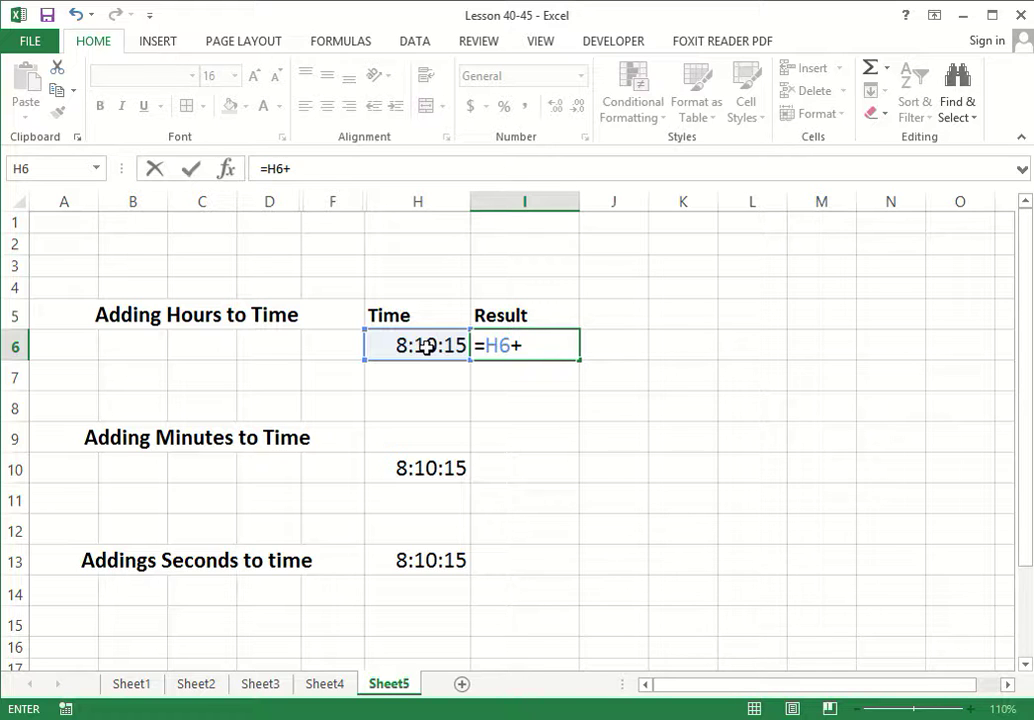
type("t")
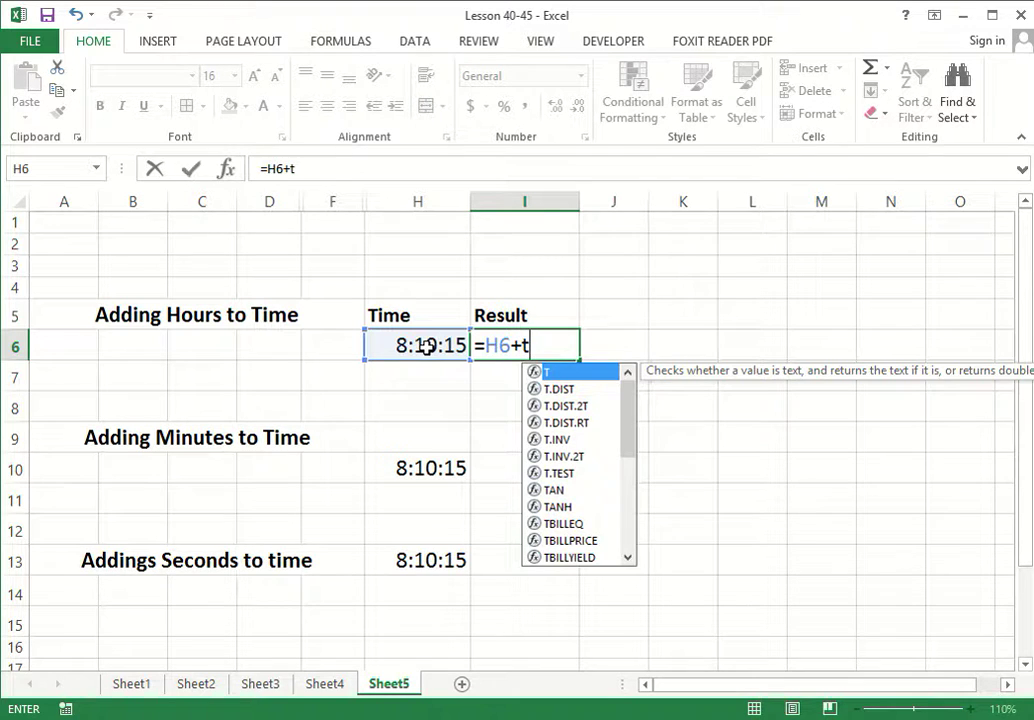
key("BackSpace")
type("TIME")
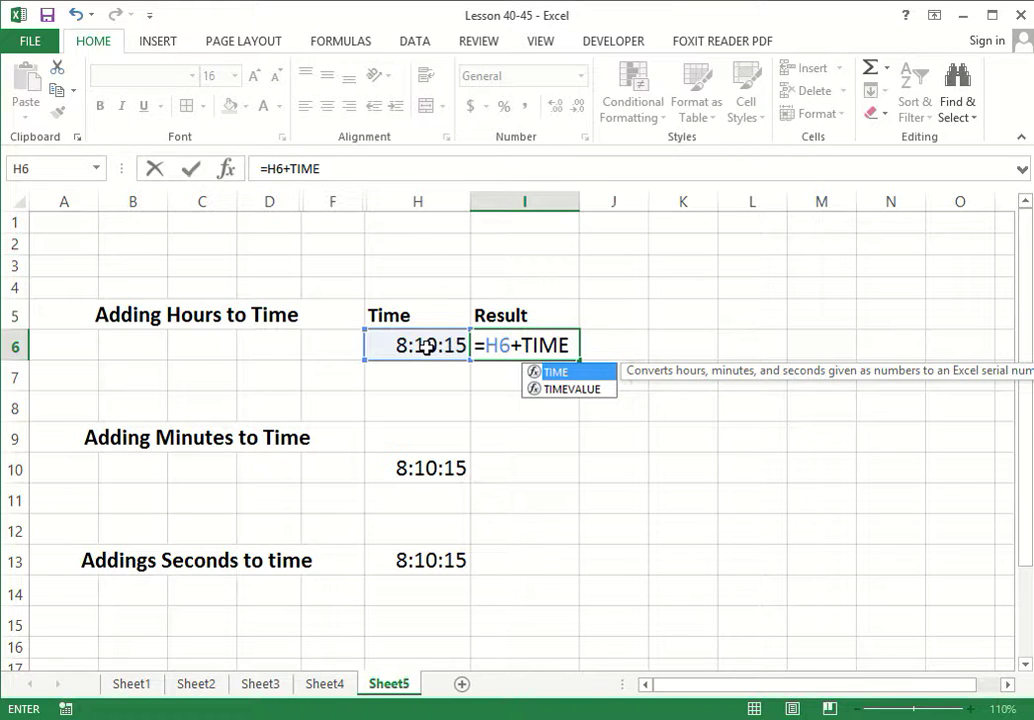
type("(")
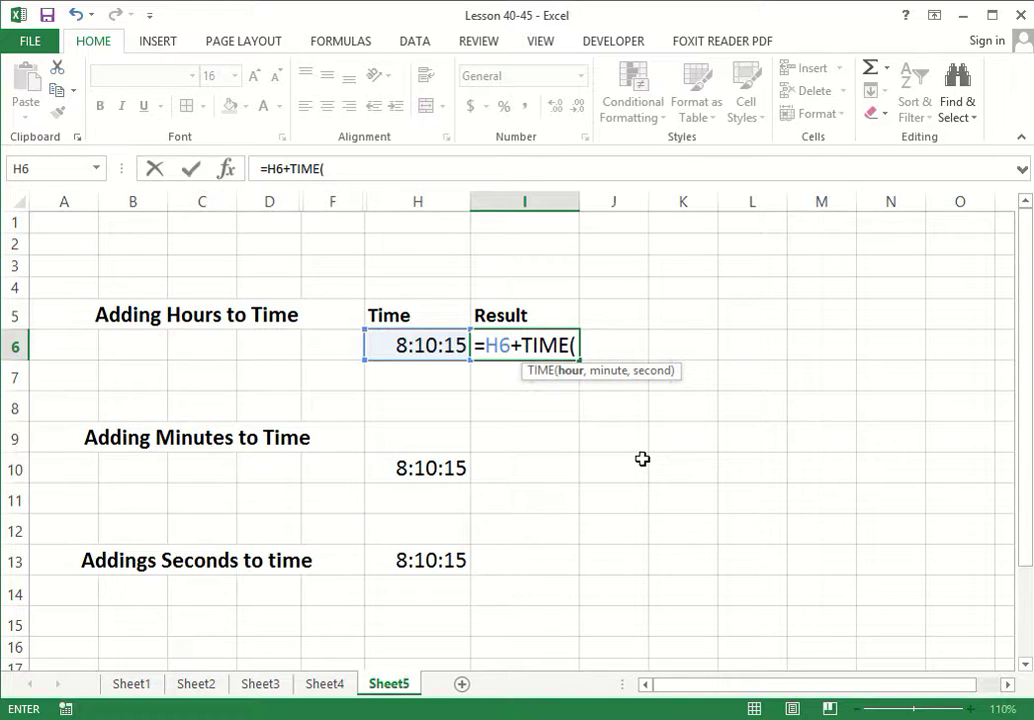
type("2")
type(",")
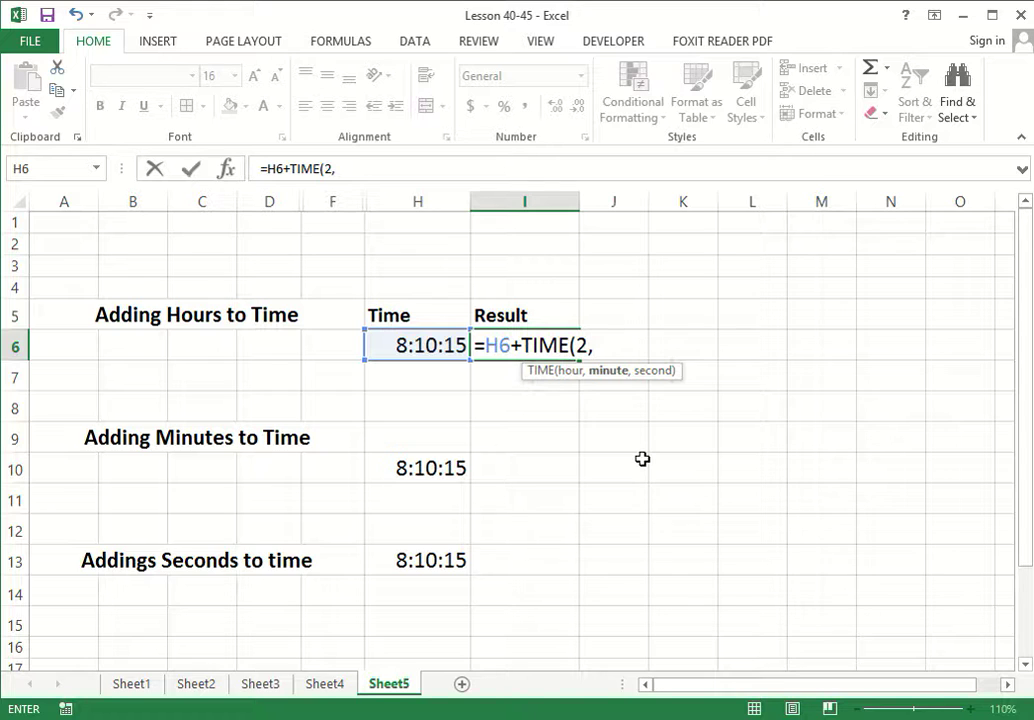
type("0")
type(",")
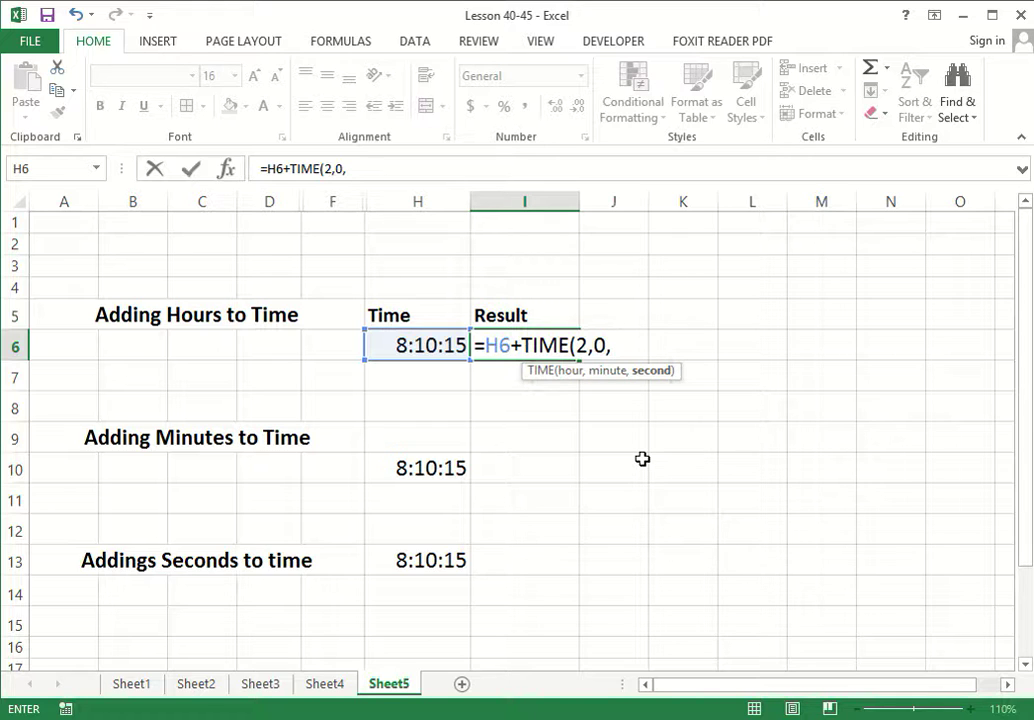
type("0")
type(")")
key("Return")
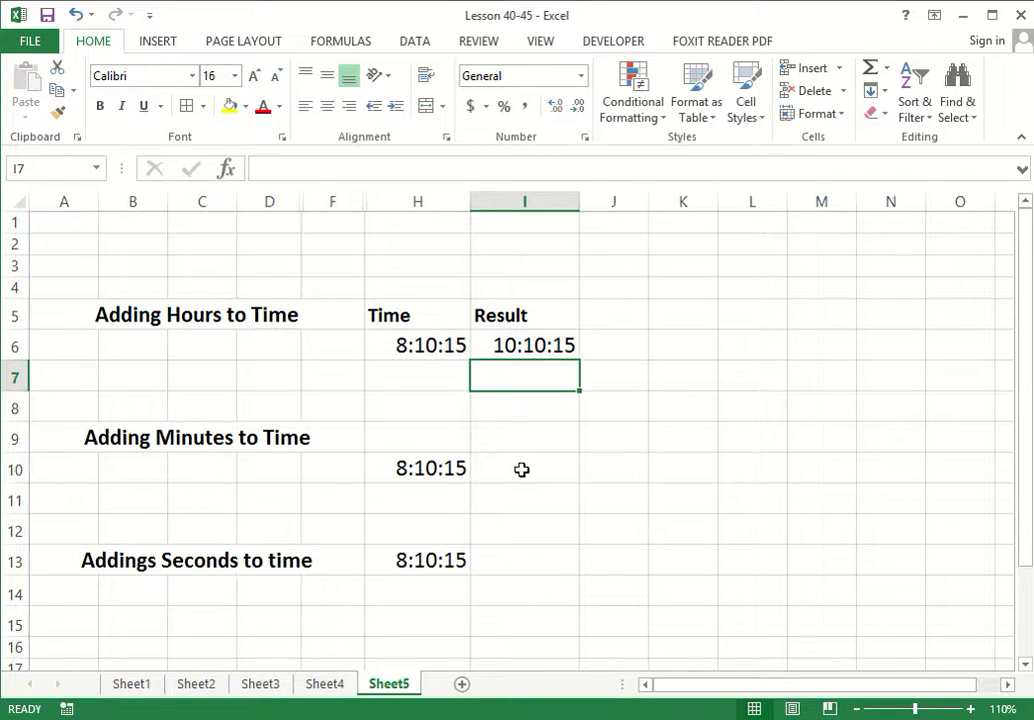
Enter =H10+TIME(2,30,0) in I10 for 10:40:15 and confirm the formula
left_click(521, 469)
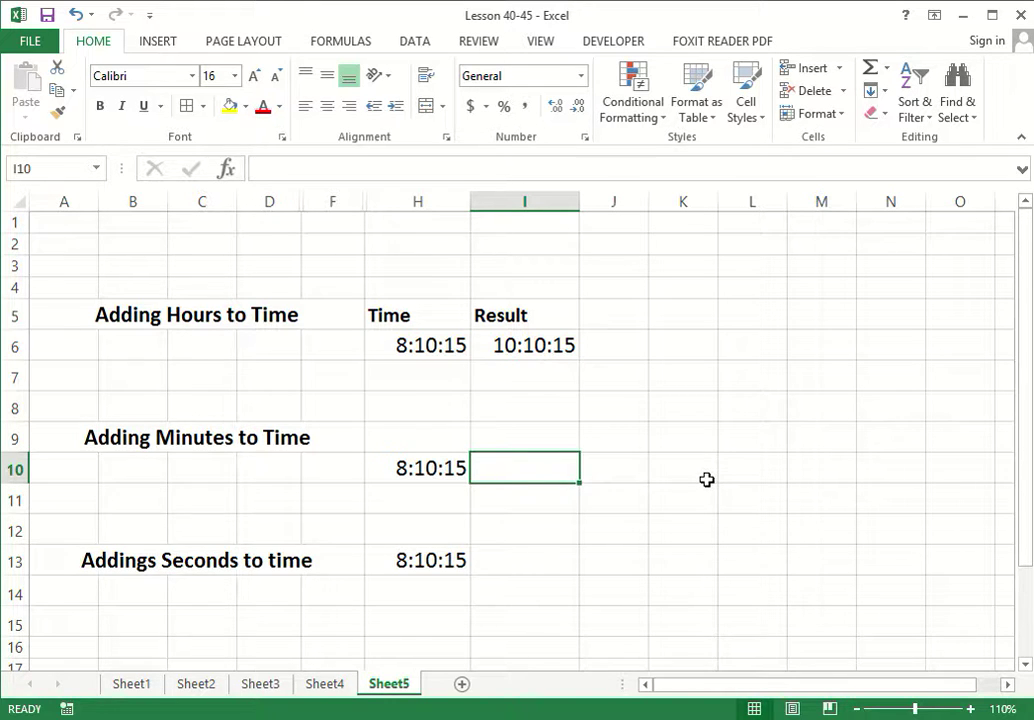
type("=")
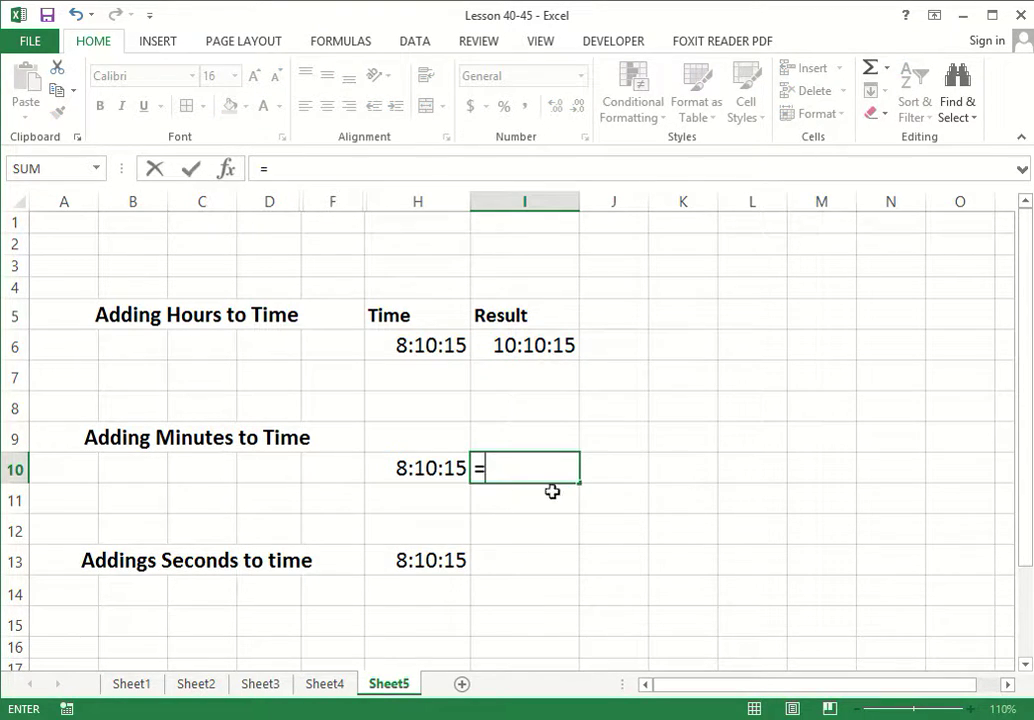
left_click(428, 470)
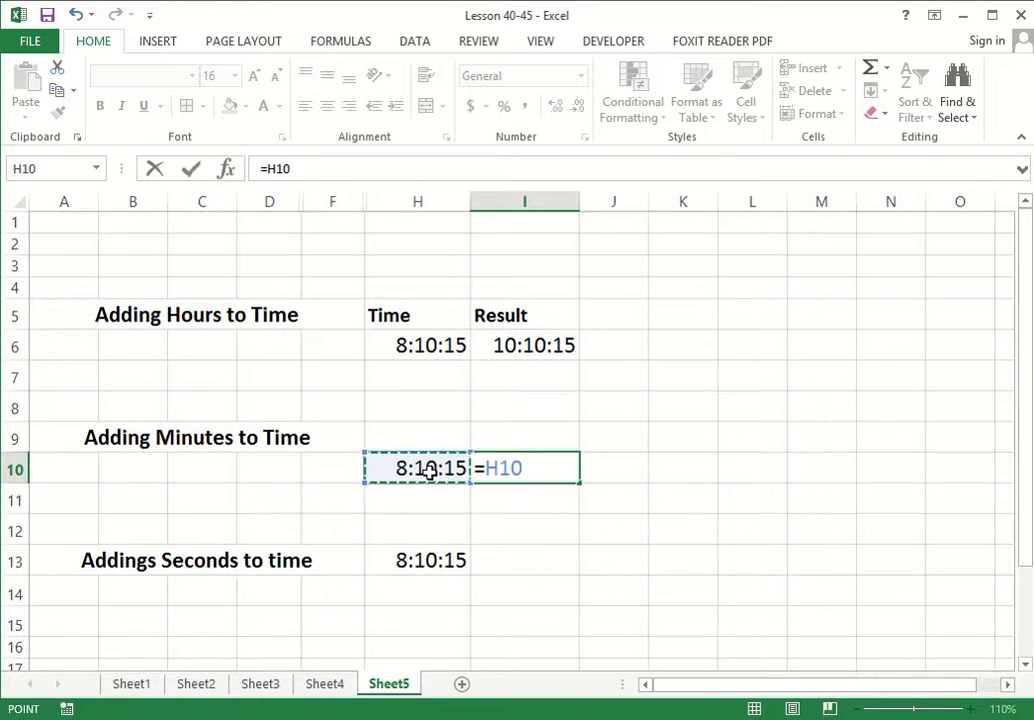
type("+")
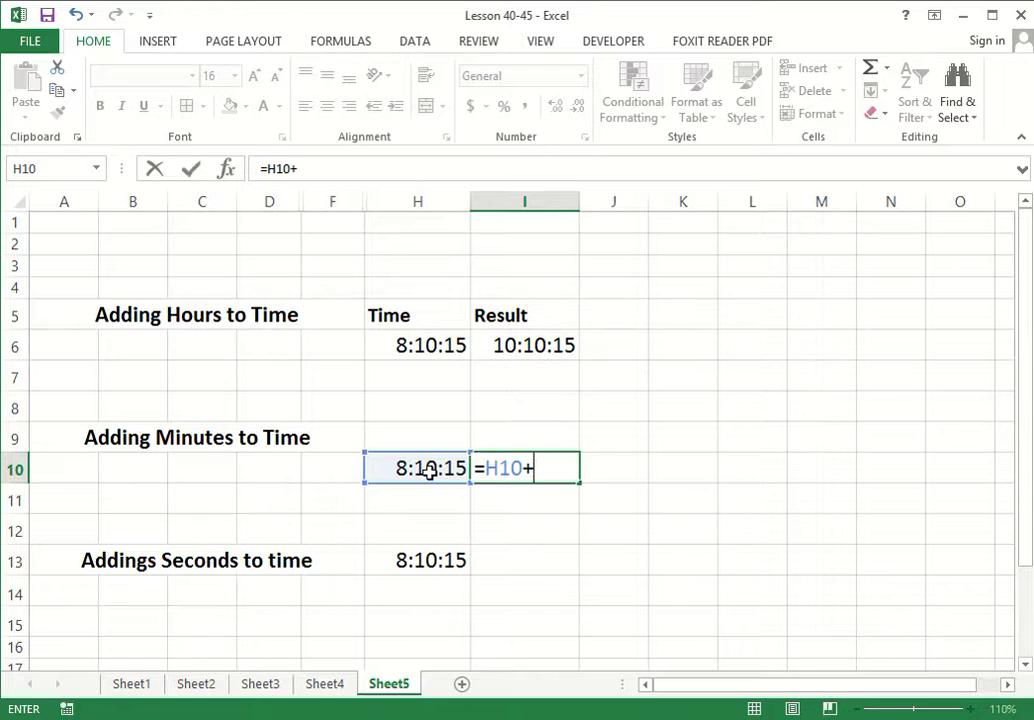
type("TIME")
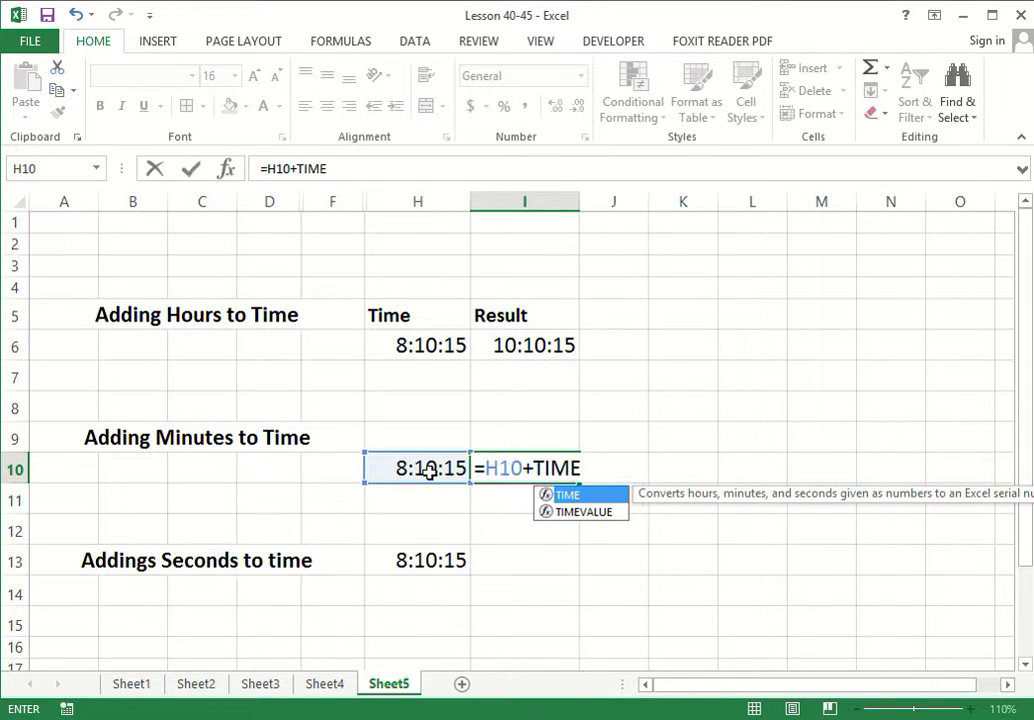
type("(")
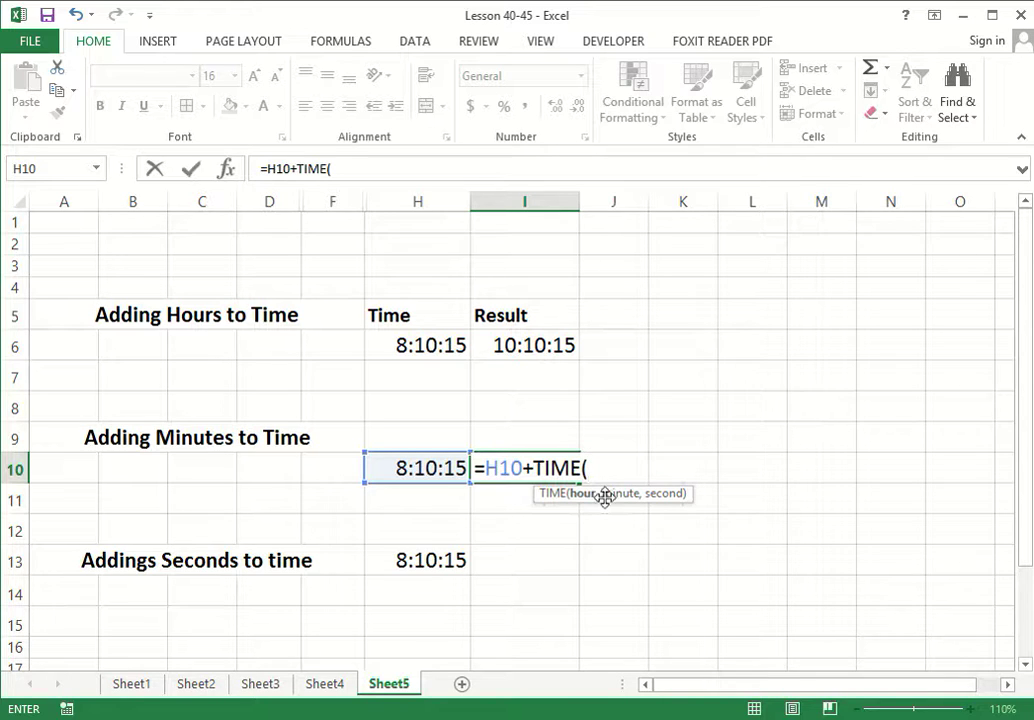
type("2")
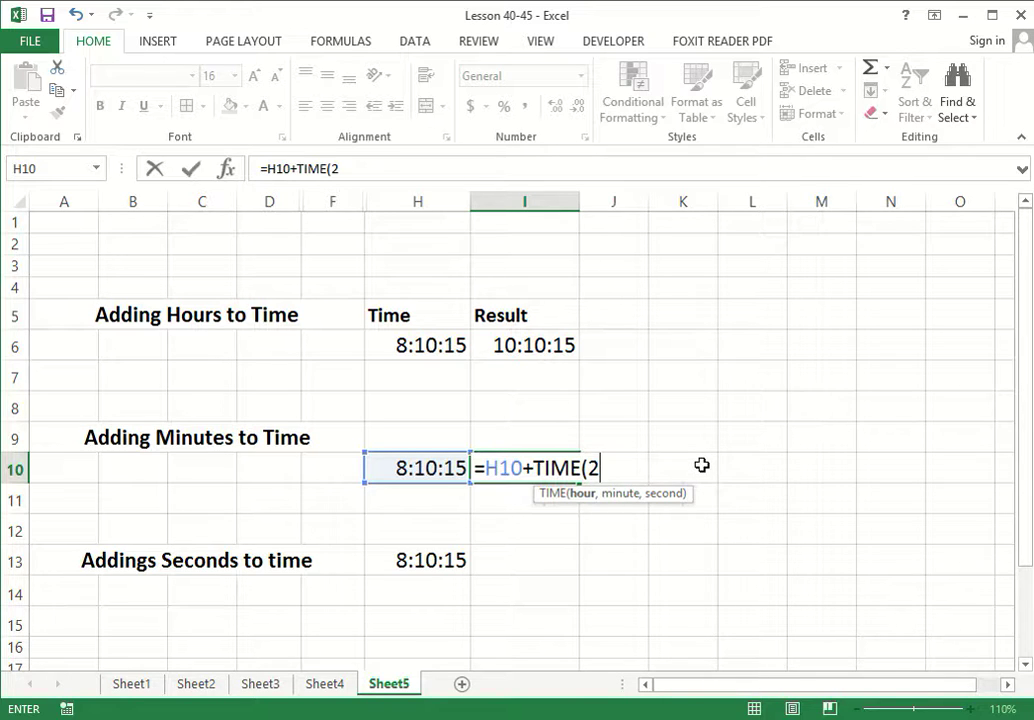
type(",")
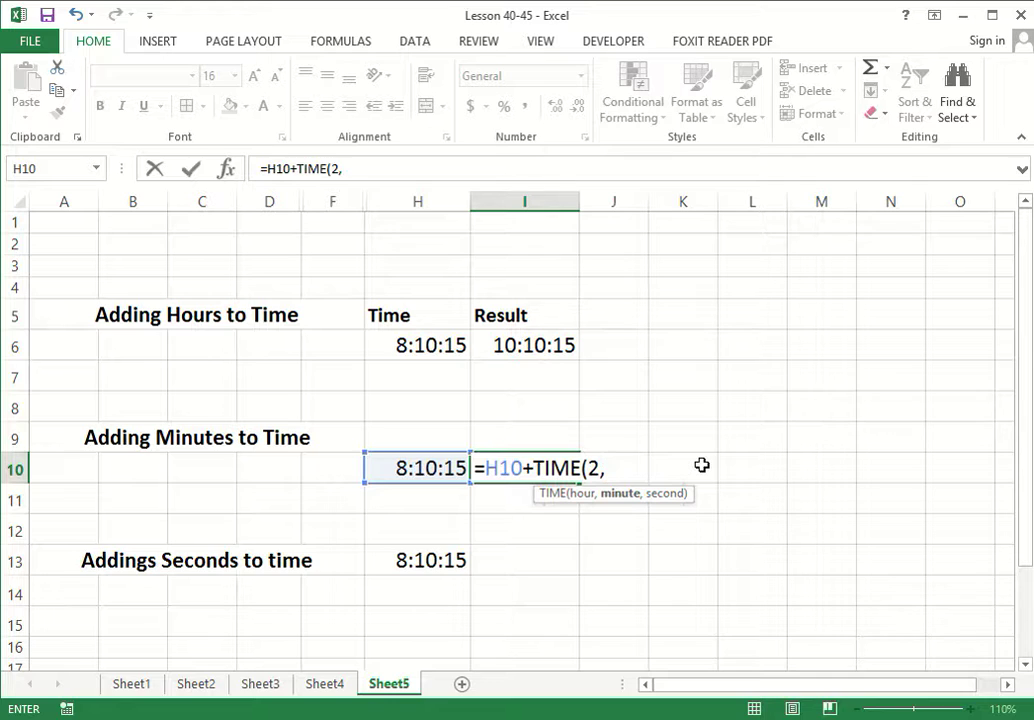
type("30,")
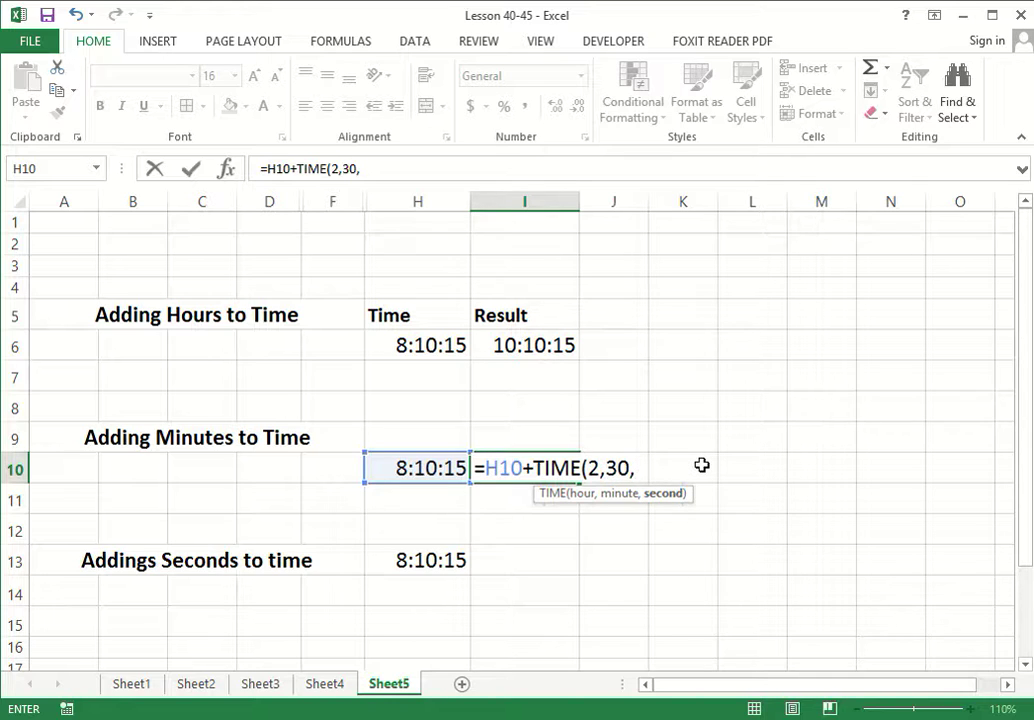
type("0")
type(")")
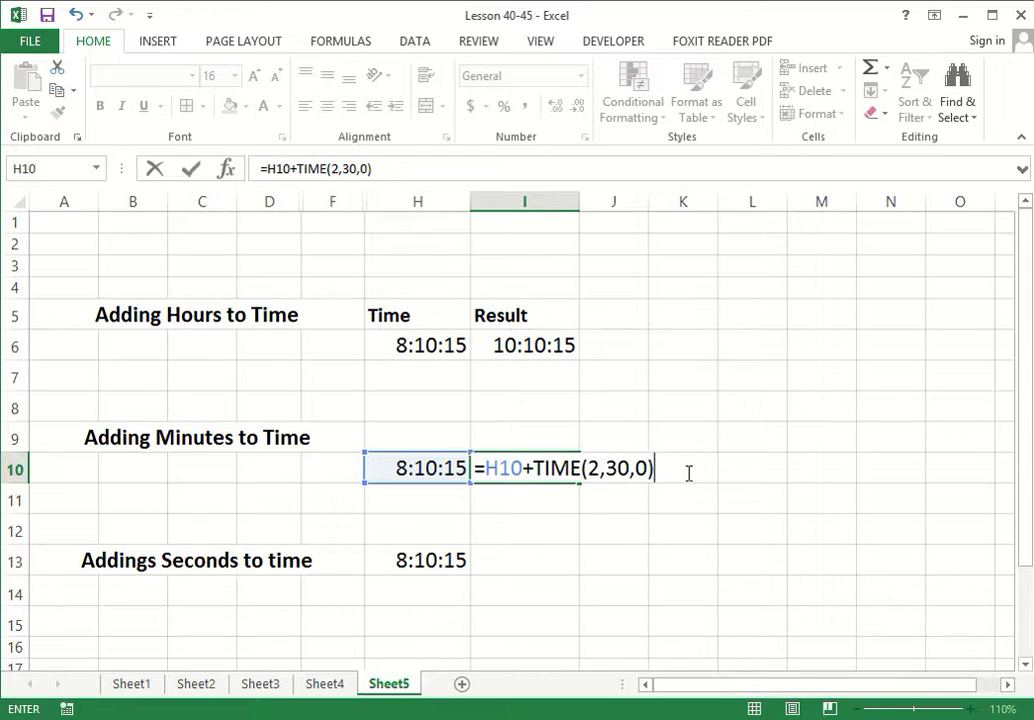
key("Return")
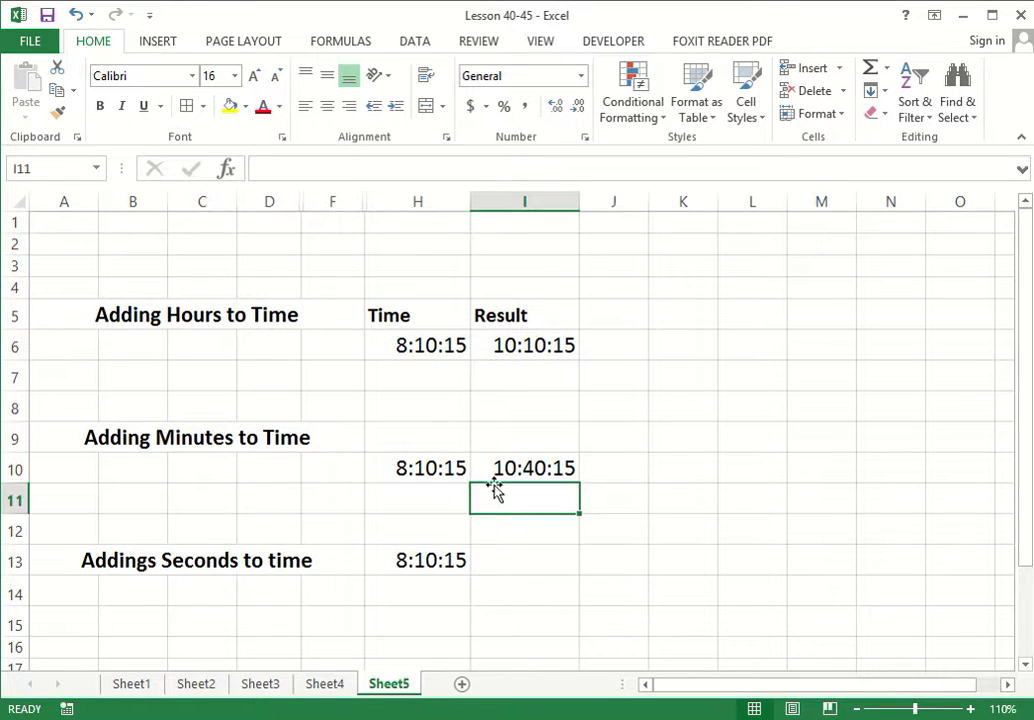
left_click(509, 472)
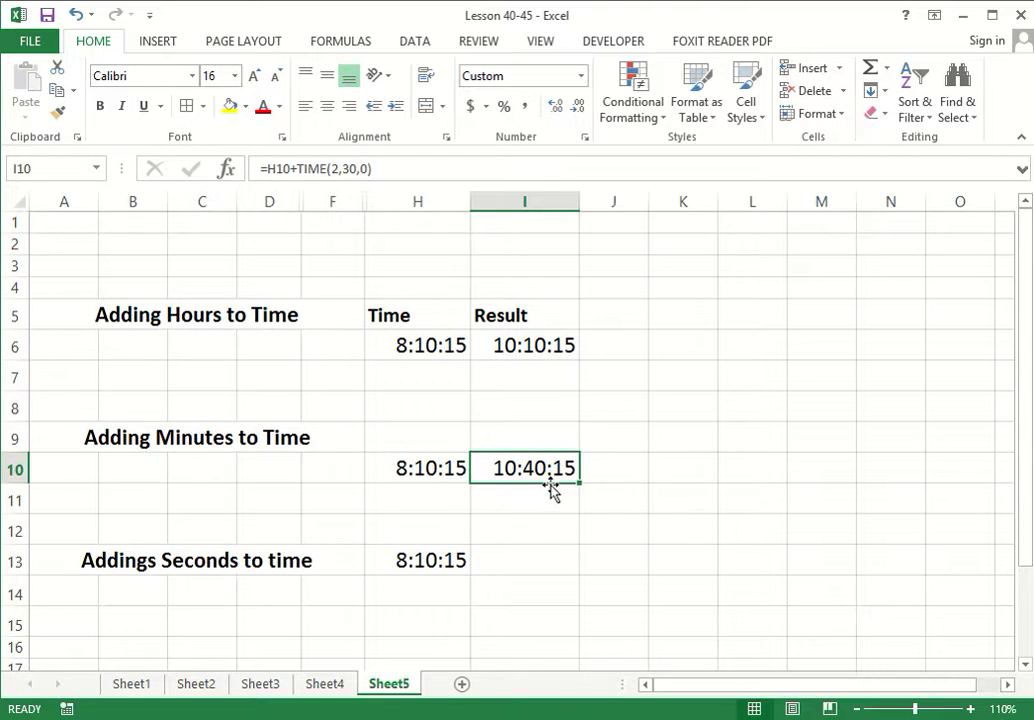
Enter =H13+TIME(2,30,25) in I13 for 10:40:40 and confirm the formula
left_click(527, 564)
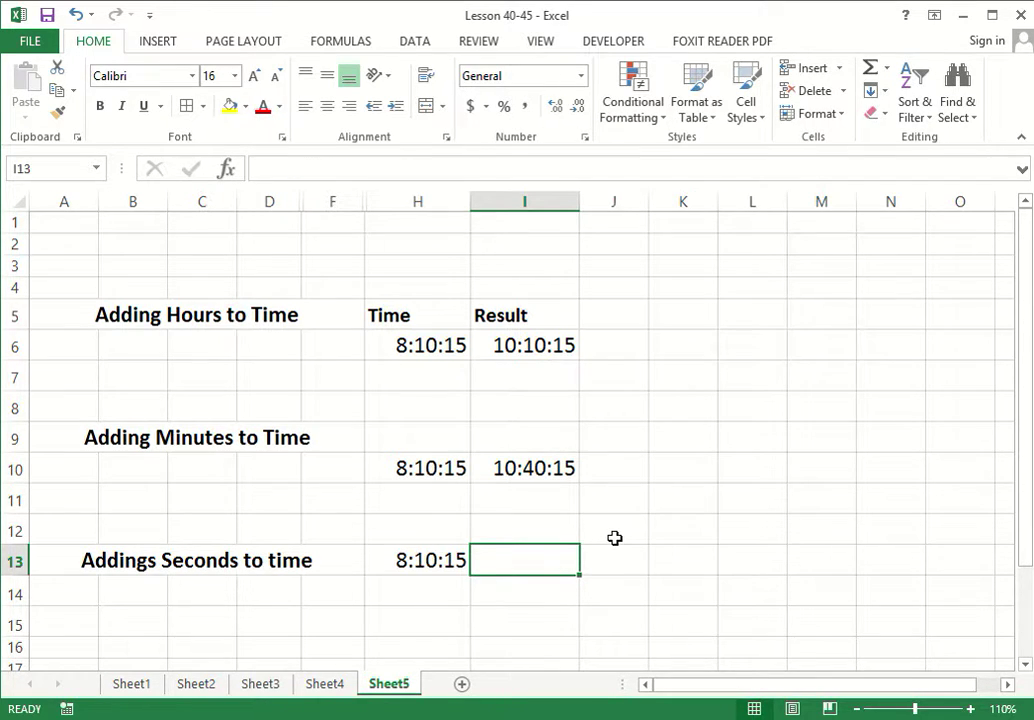
type("=")
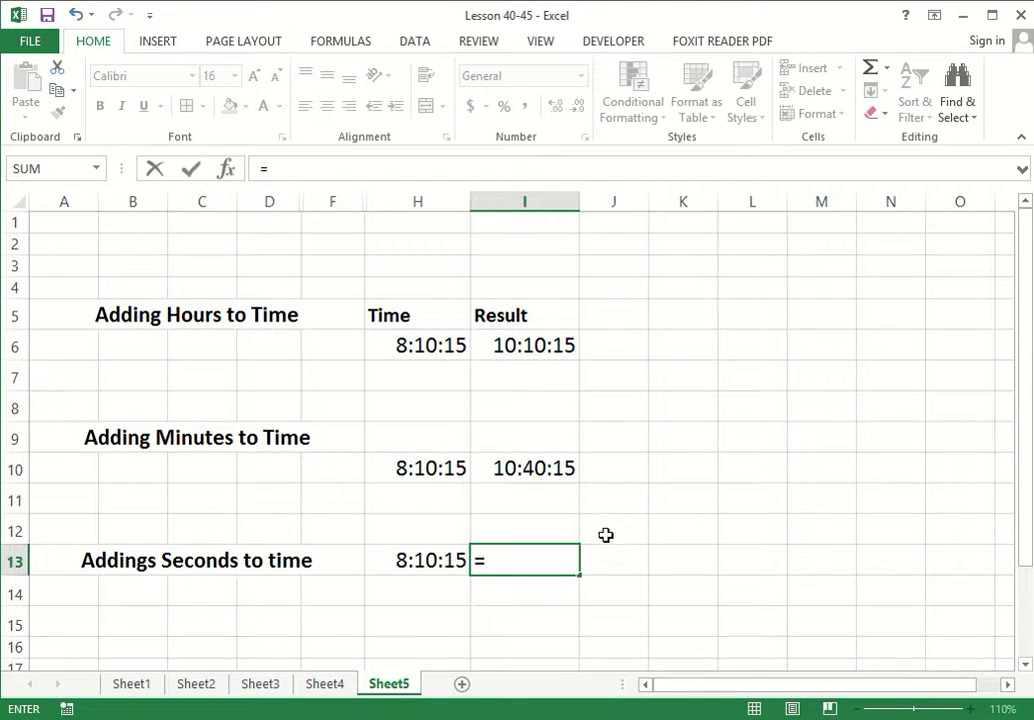
left_click(436, 562)
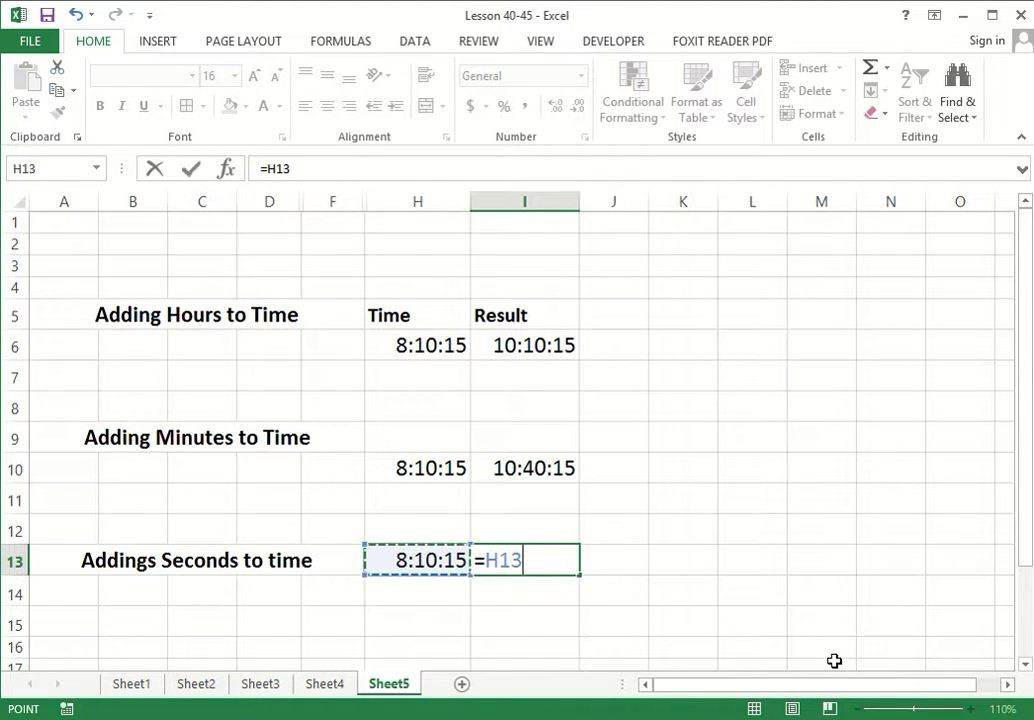
type("+")
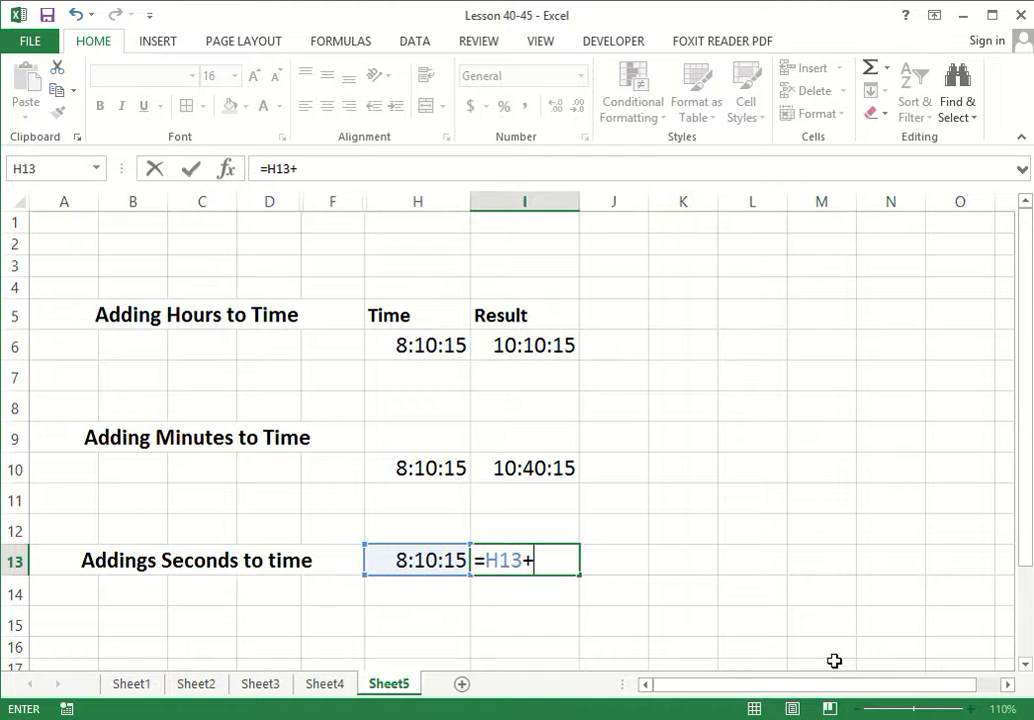
type("TIME")
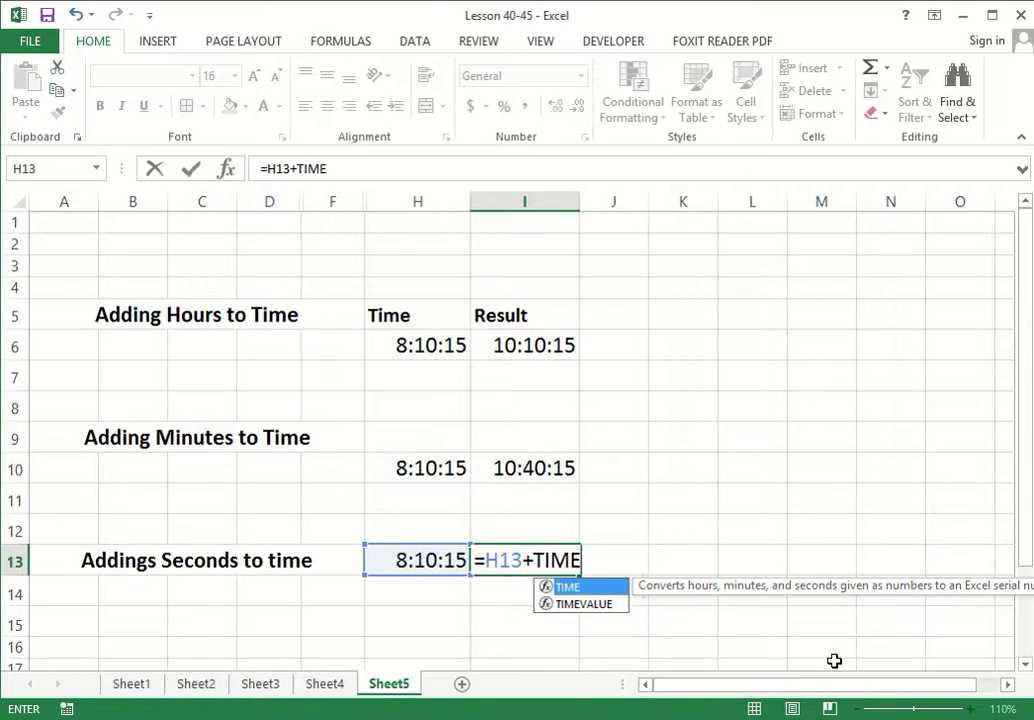
type("(")
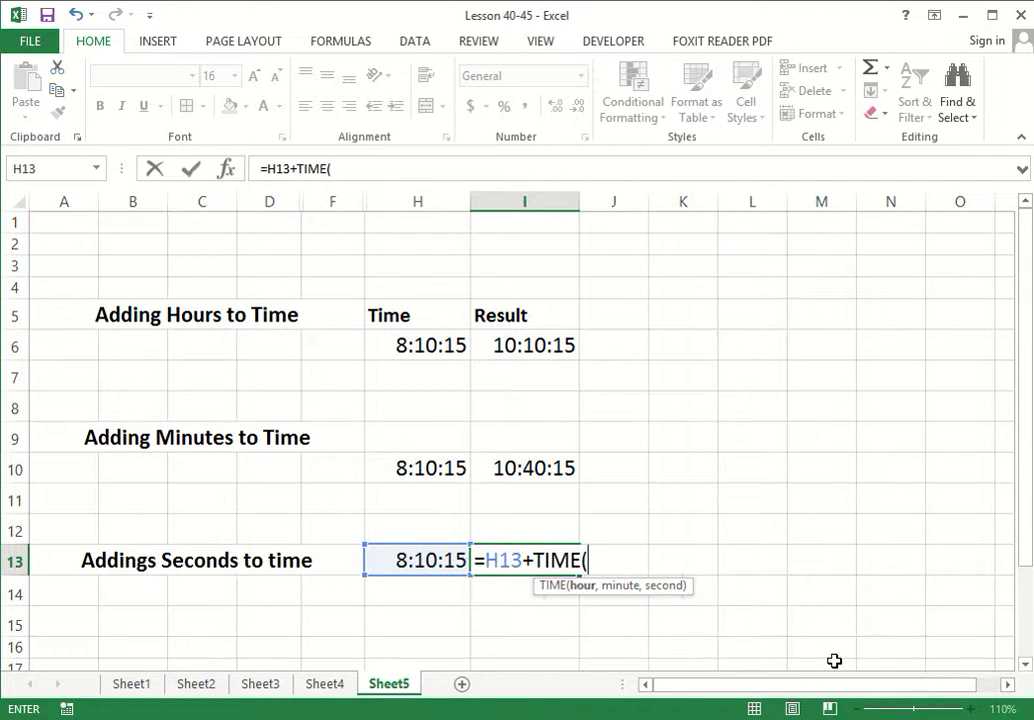
type("2")
type(",30,")
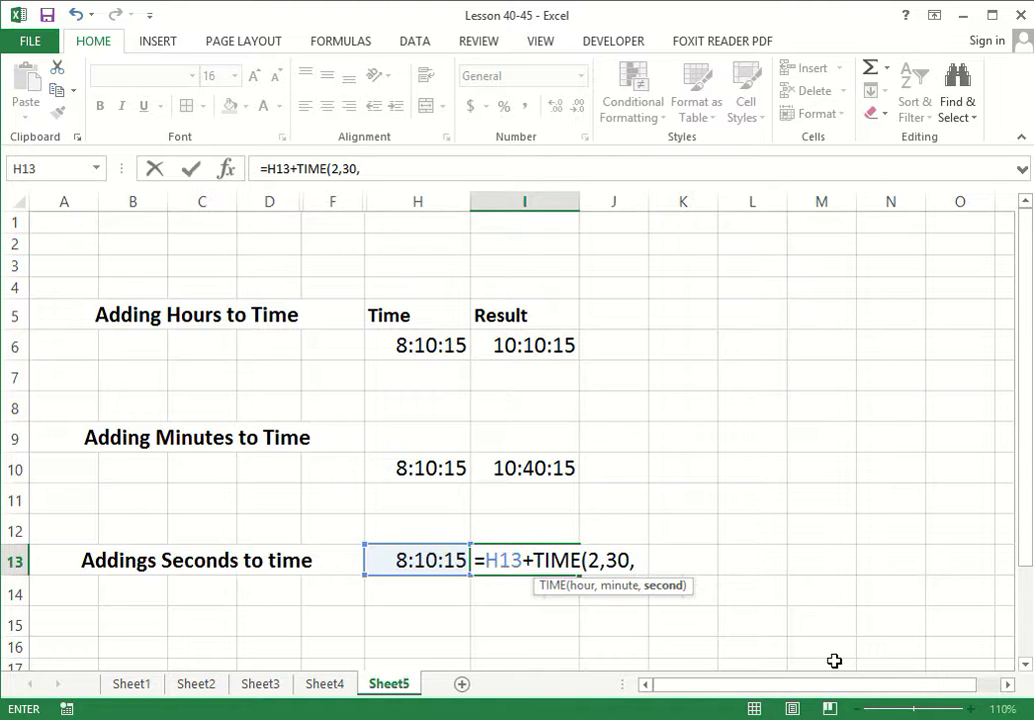
type("25")
type(")")
key("Return")
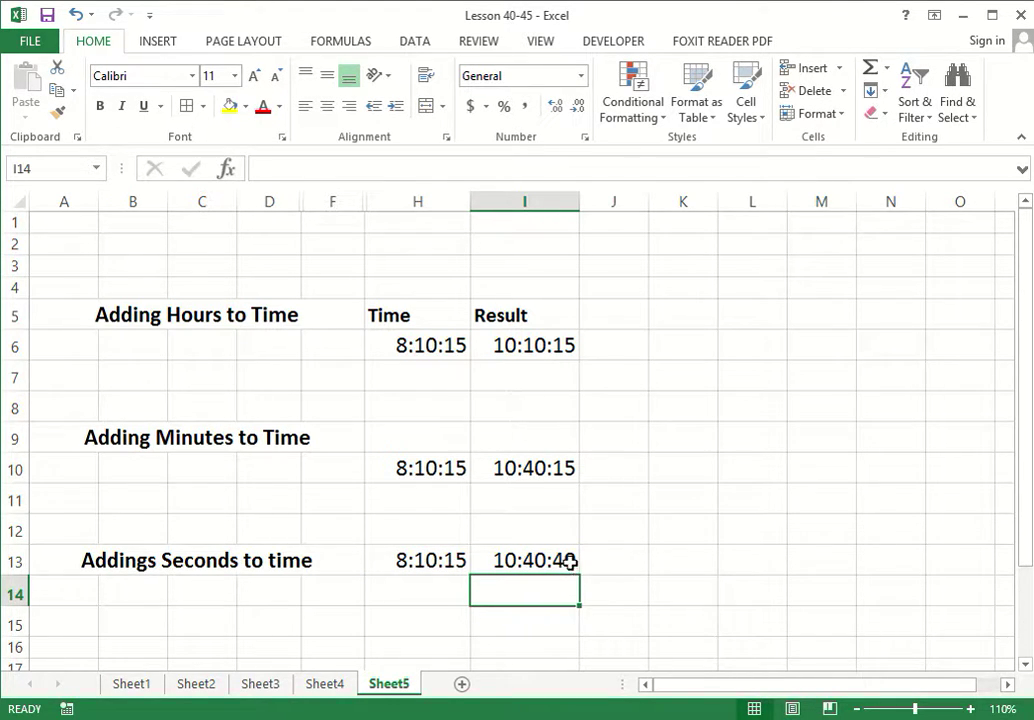
left_click(567, 560)
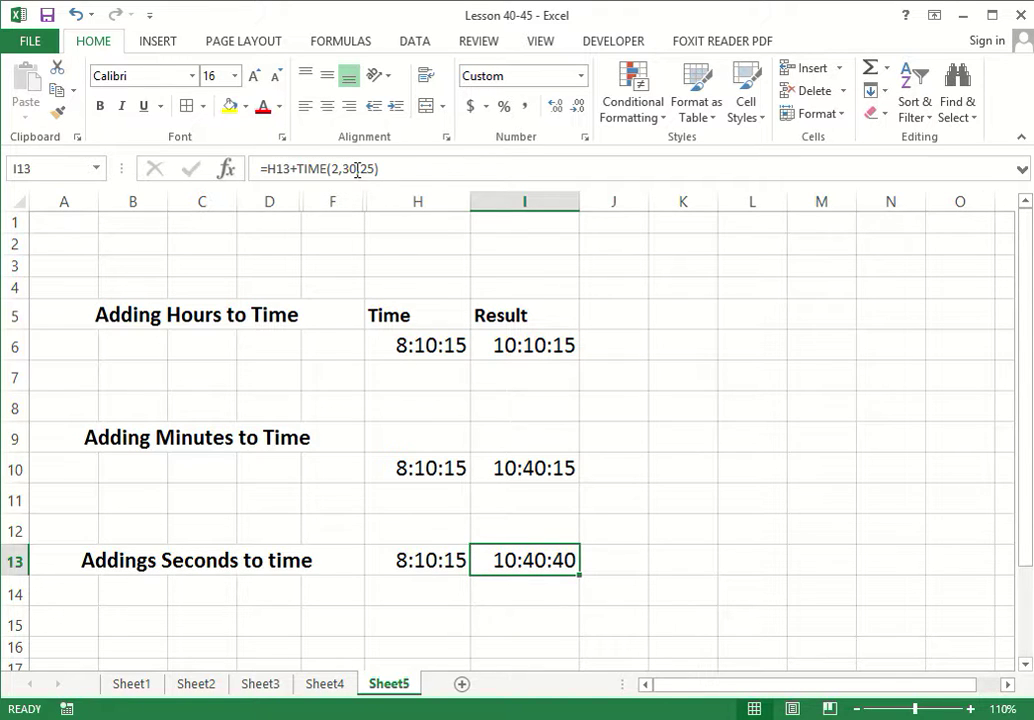